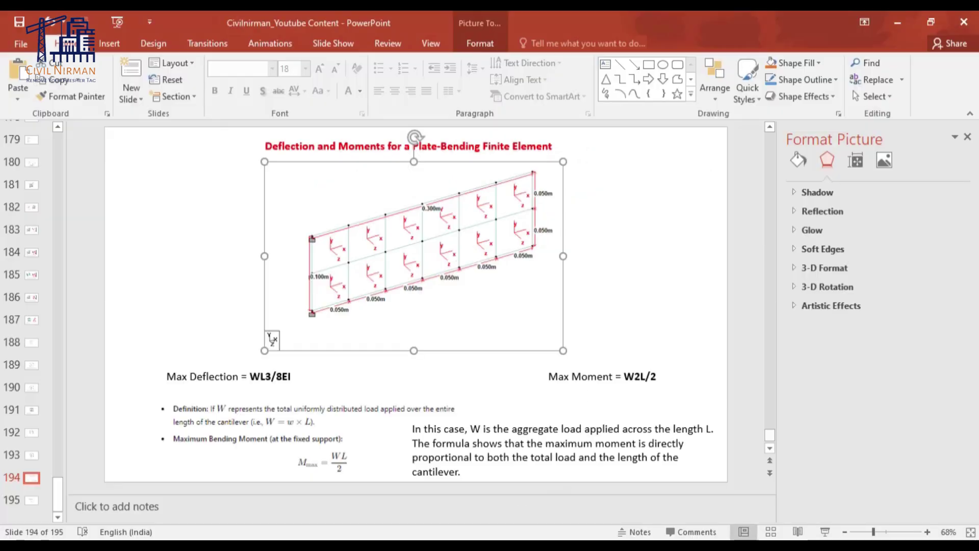
Step: Deselect the plate diagram on slide 194 so the Format Background pane appears
click(736, 199)
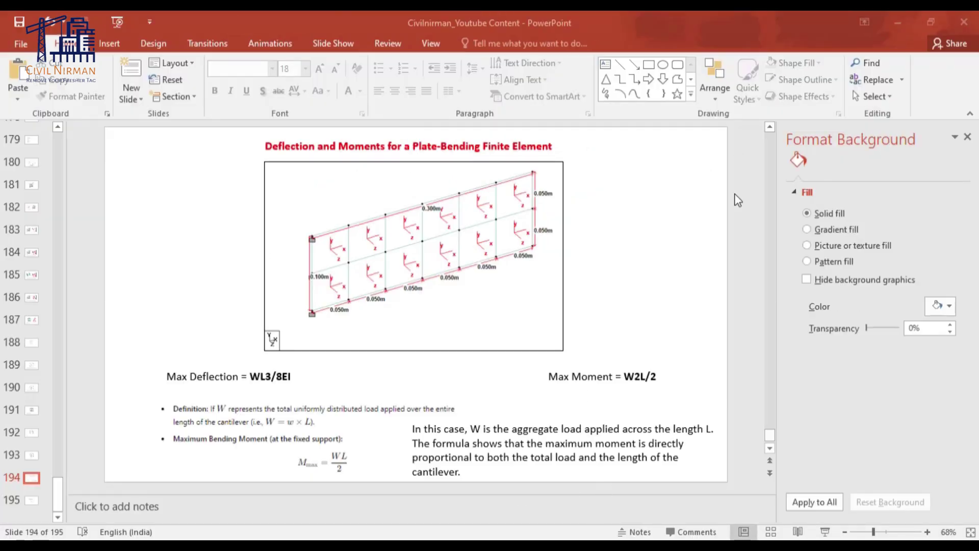
Step: Bring up the STAAD plate model and measure the 0.050m distance from node 1 to node 2
click(898, 21)
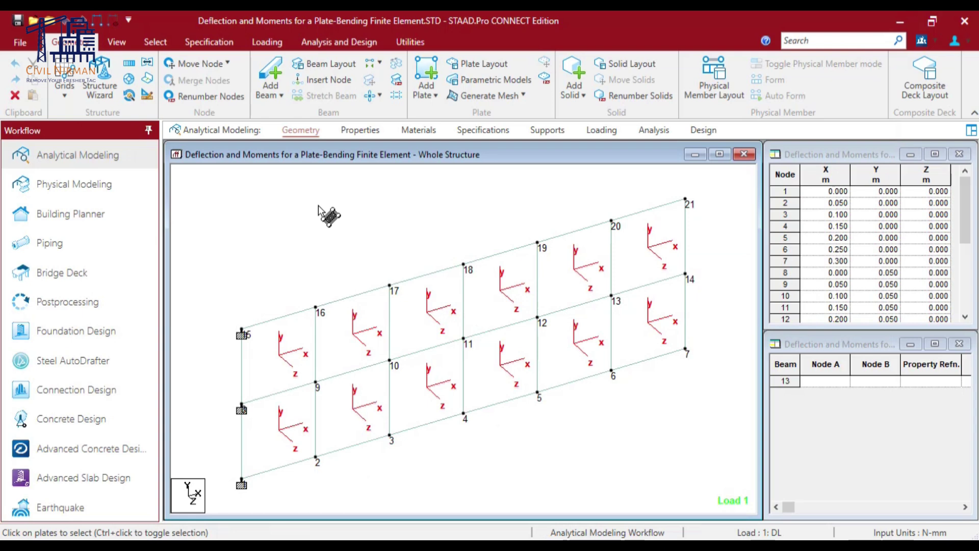
middle_drag(387, 265, 362, 247)
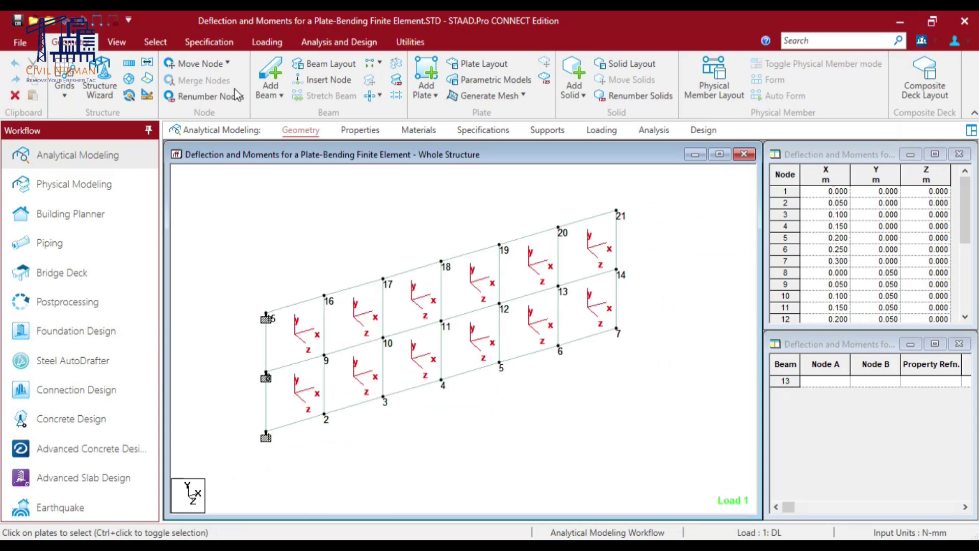
click(97, 25)
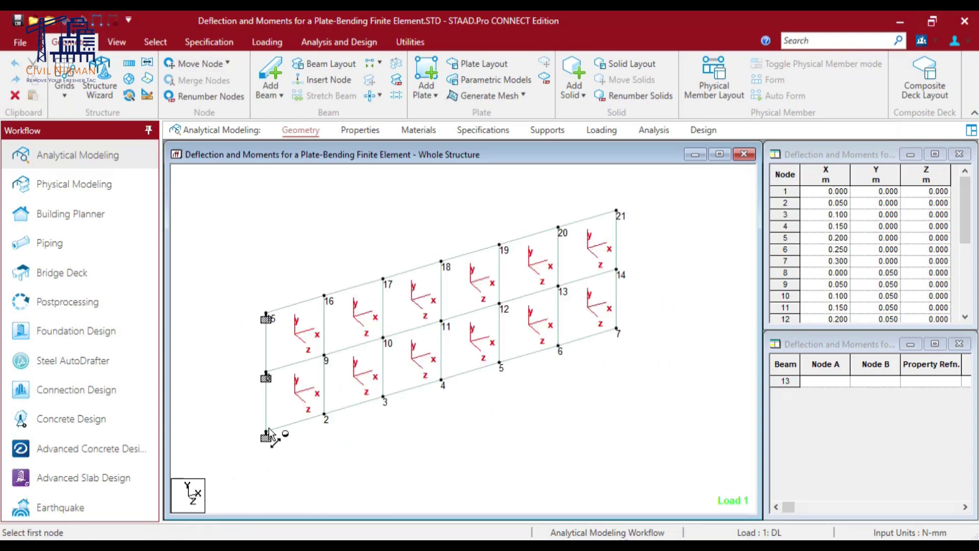
click(266, 432)
click(327, 414)
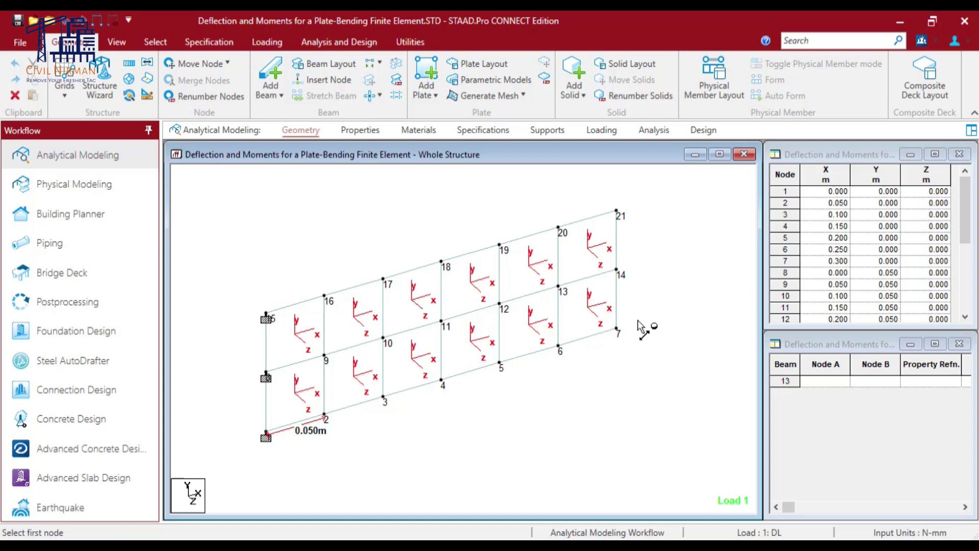
Step: On the Properties page, check the 25 mm thickness of Plate 0.03
click(366, 135)
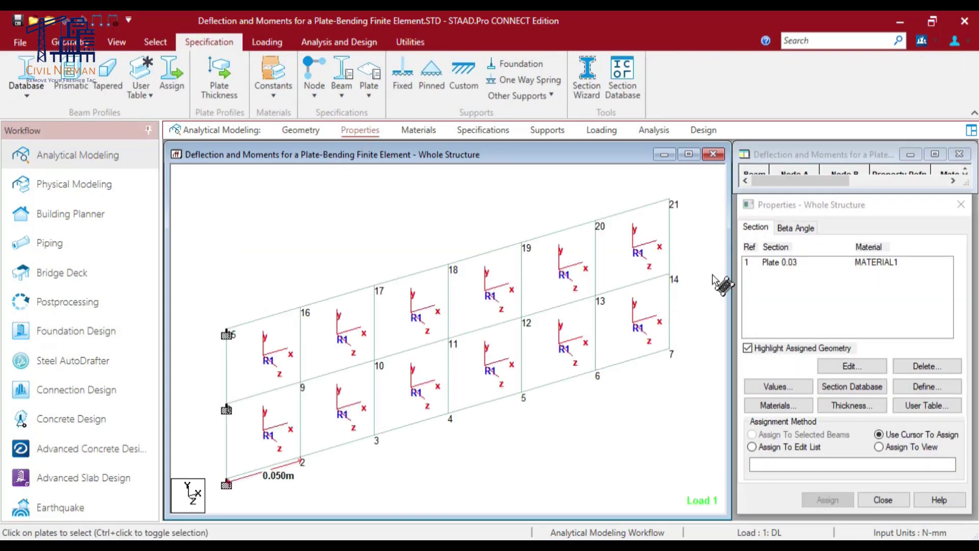
double_click(784, 261)
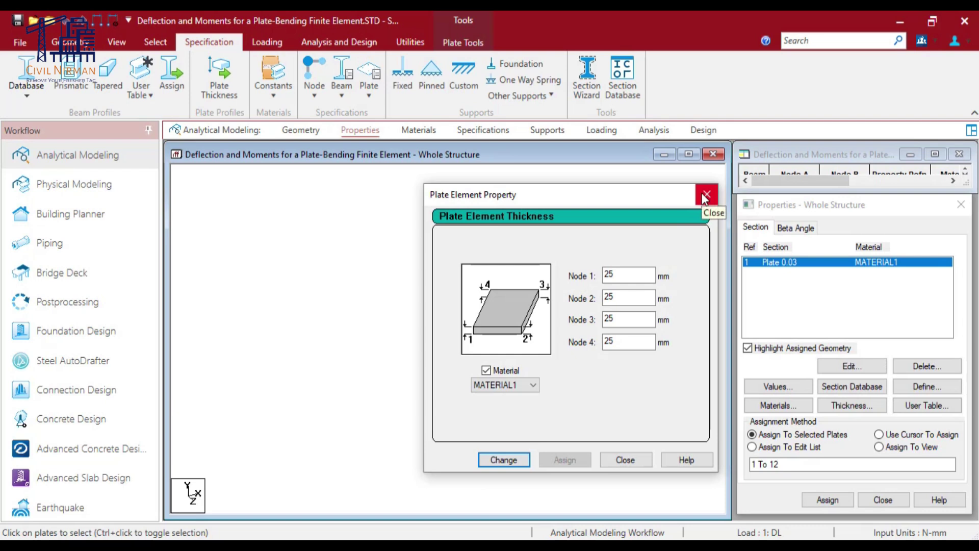
click(706, 196)
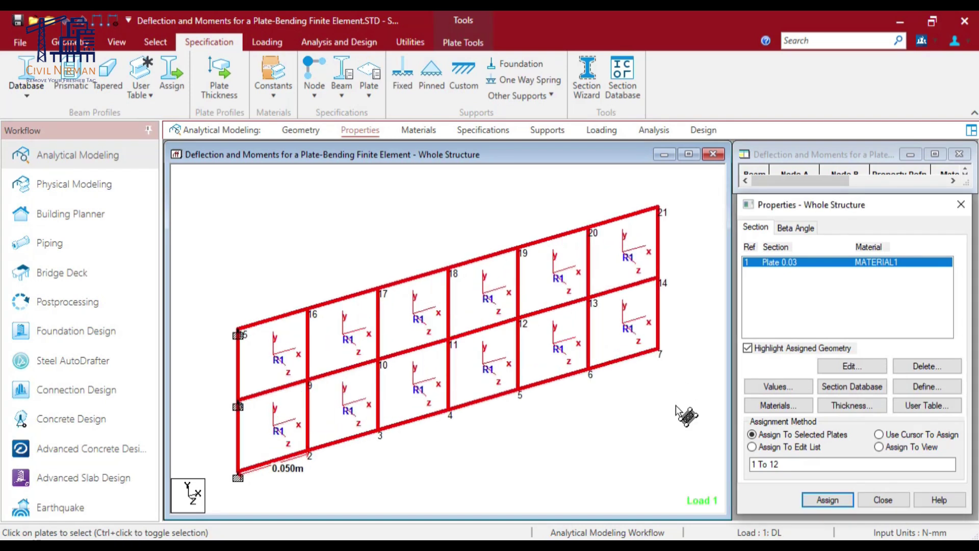
Step: Review the MATERIAL1 constants in the materials table, then close it
click(777, 405)
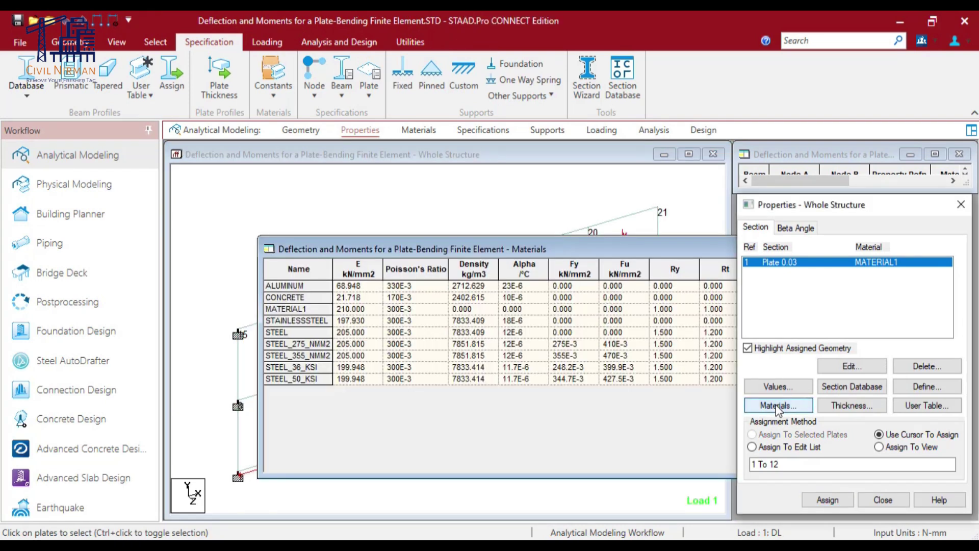
click(268, 311)
drag(413, 253, 260, 301)
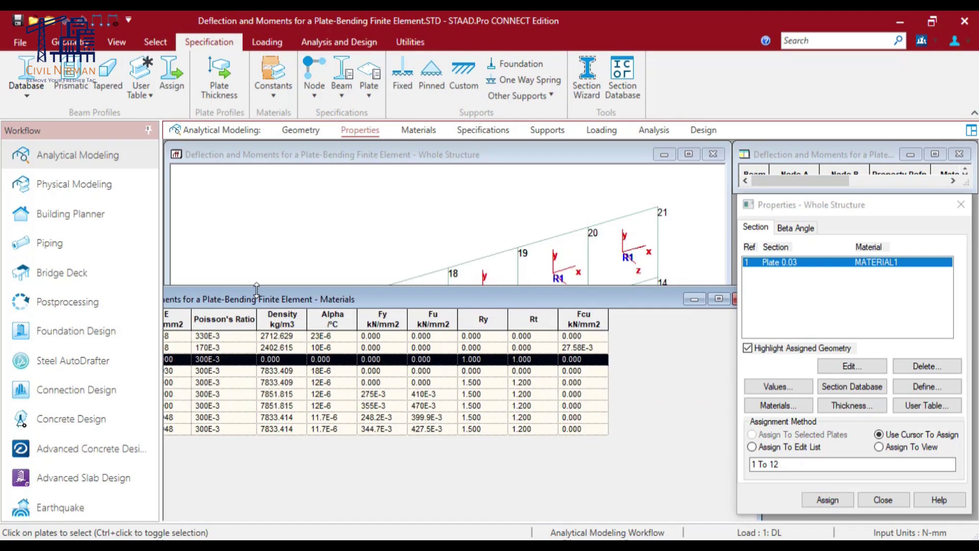
drag(713, 289, 593, 300)
click(581, 290)
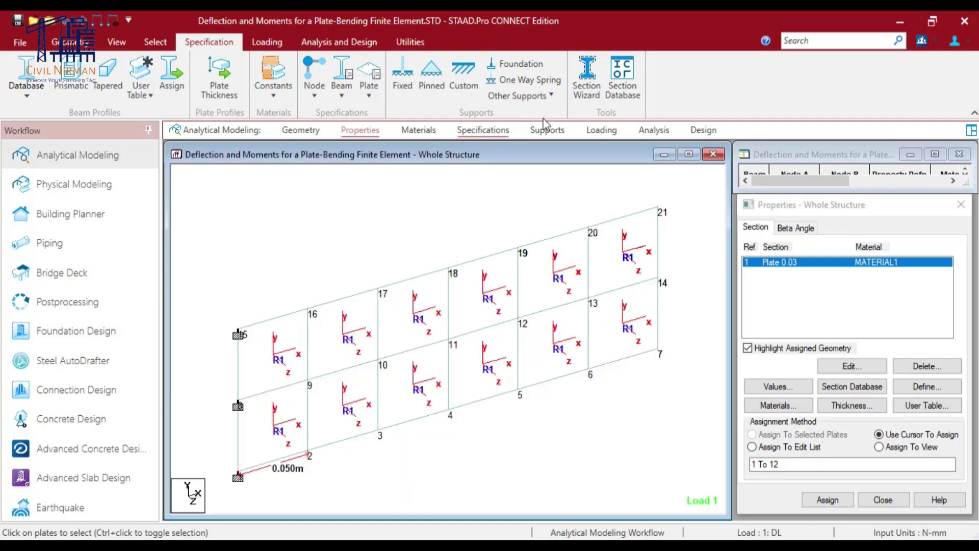
Step: Expand load case 1: DL and check the PR pressure is W1 = 5 N/mm2, Local Z
click(603, 132)
click(746, 183)
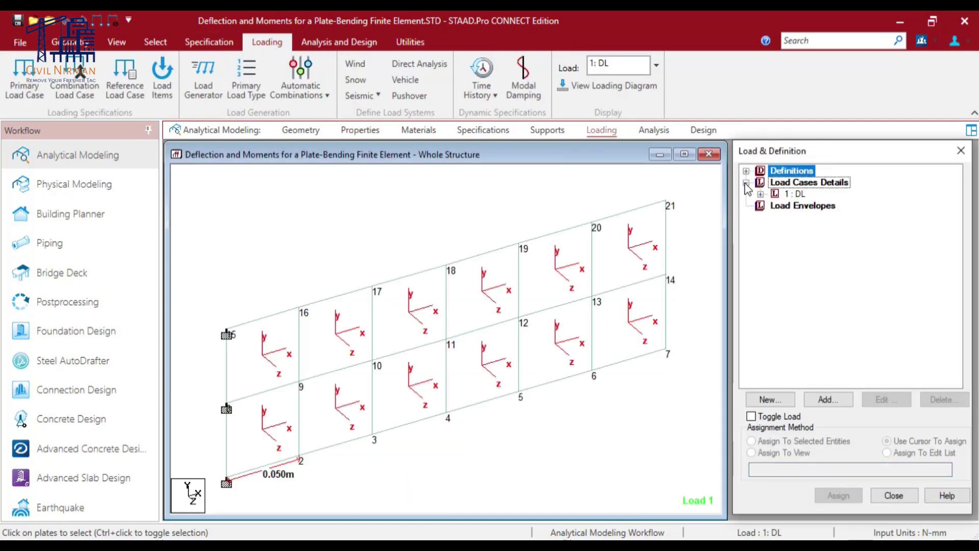
click(761, 195)
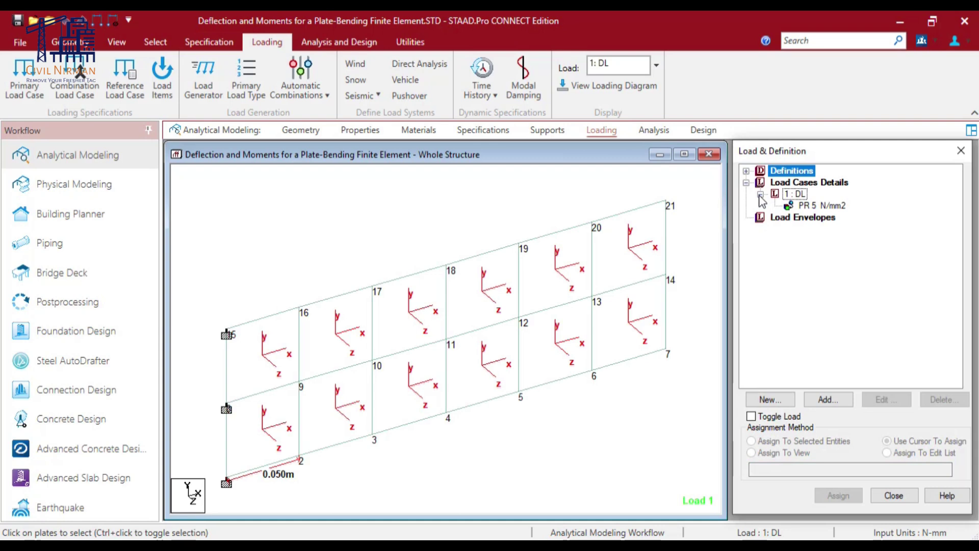
click(803, 209)
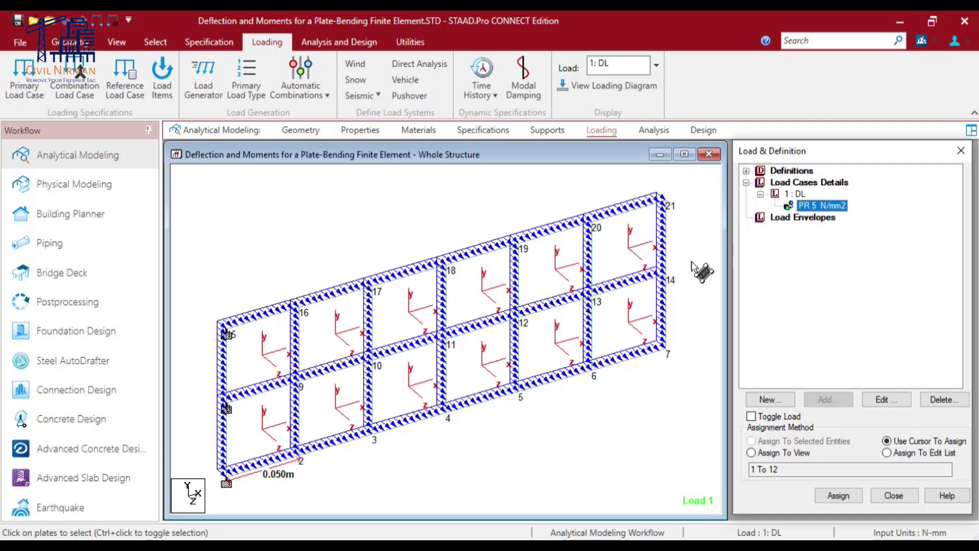
double_click(839, 209)
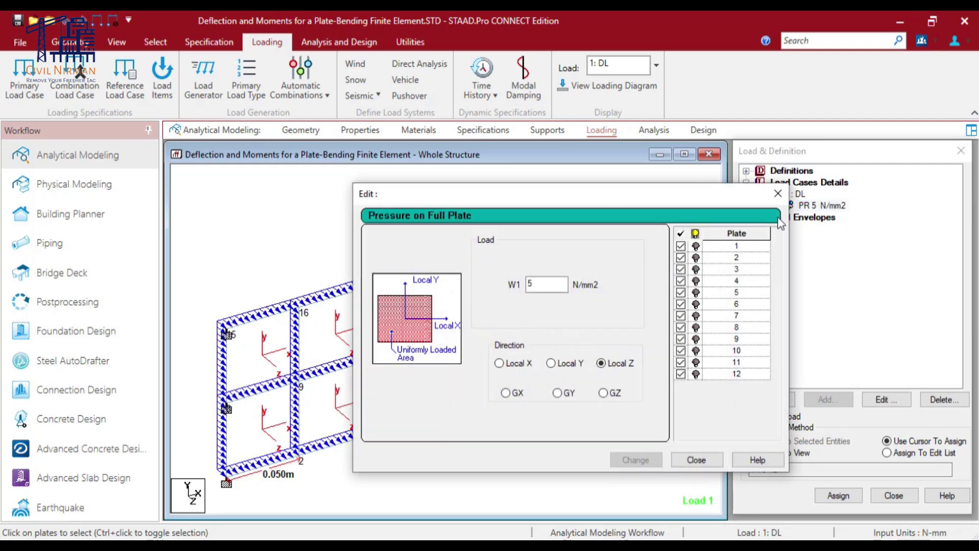
drag(488, 203, 601, 200)
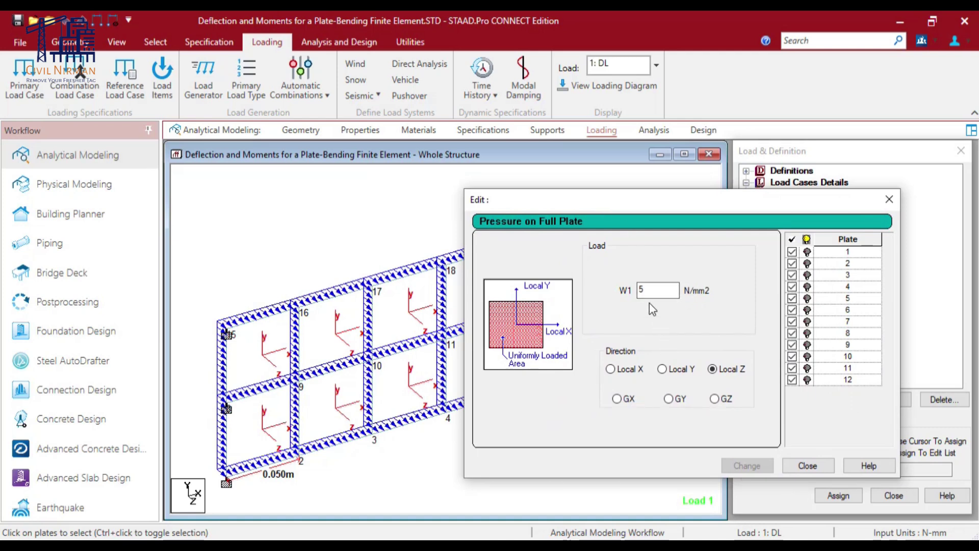
drag(653, 296, 631, 292)
click(815, 466)
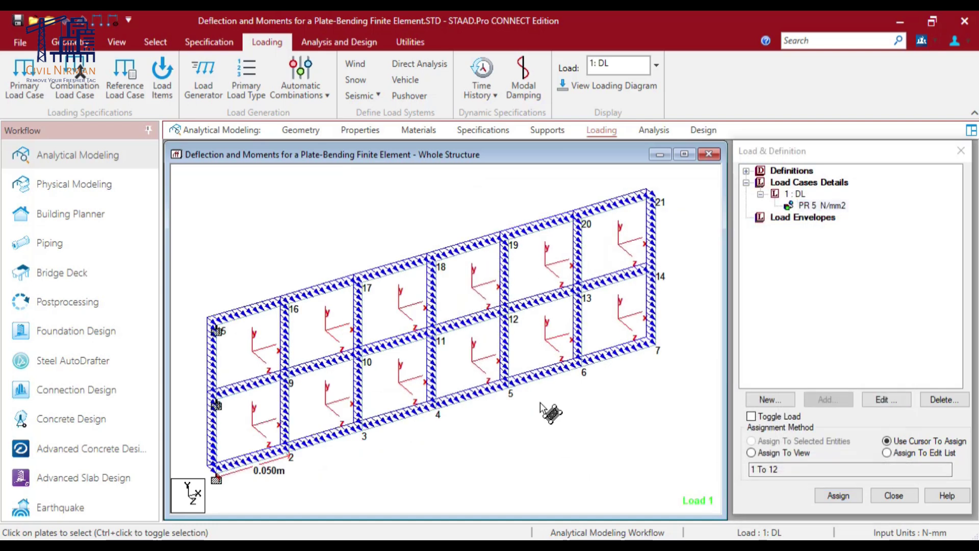
Step: Show plate local axes in a maximized view and recheck the 5 N/mm2 pressure on plates 1–12
key(shift+t)
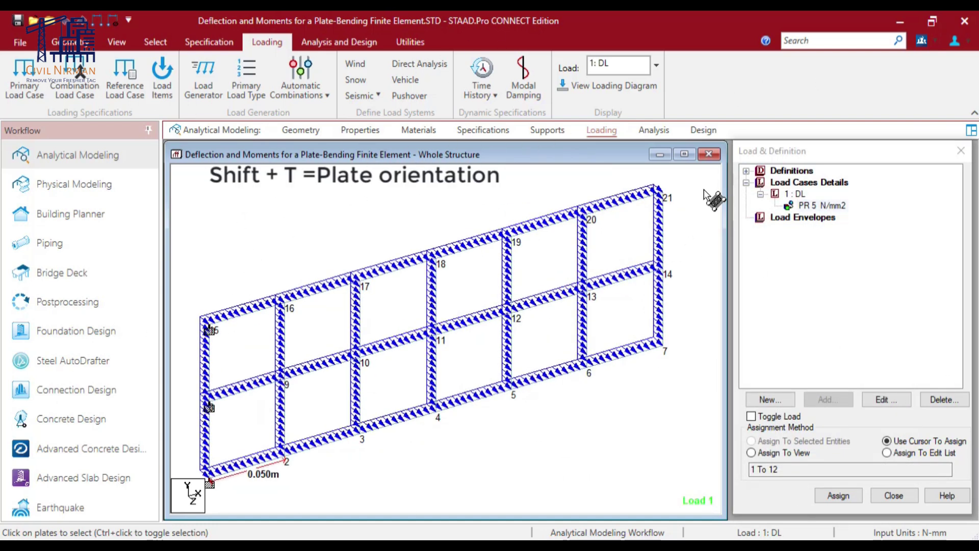
click(684, 155)
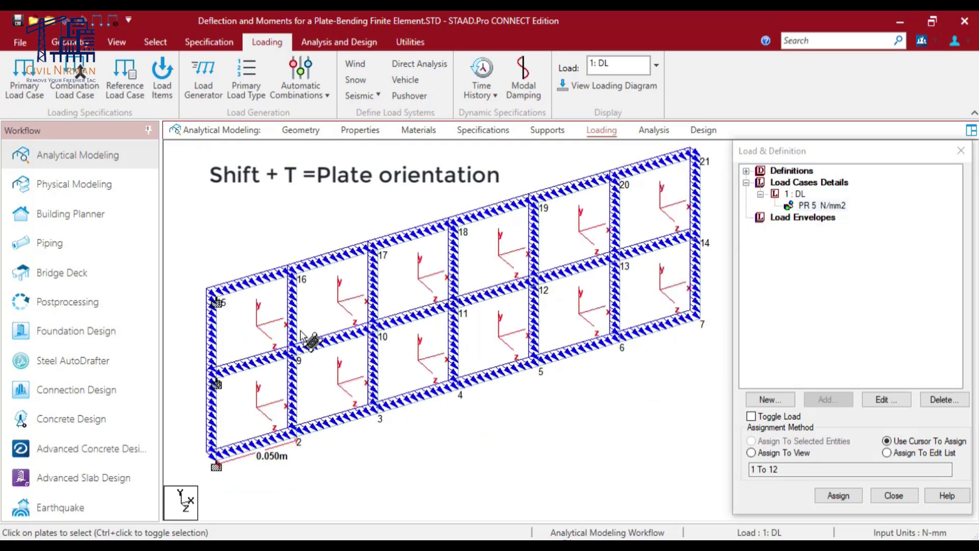
key(shift+t)
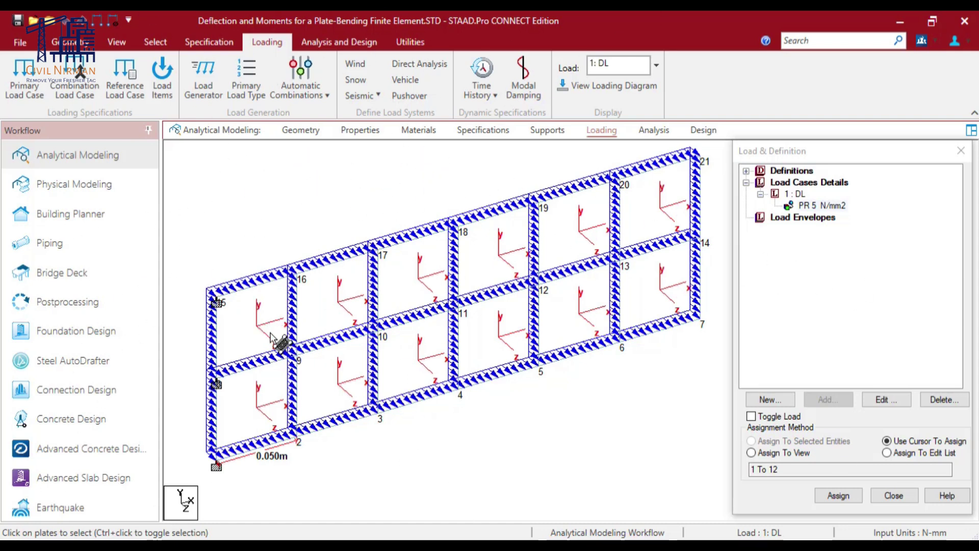
click(238, 302)
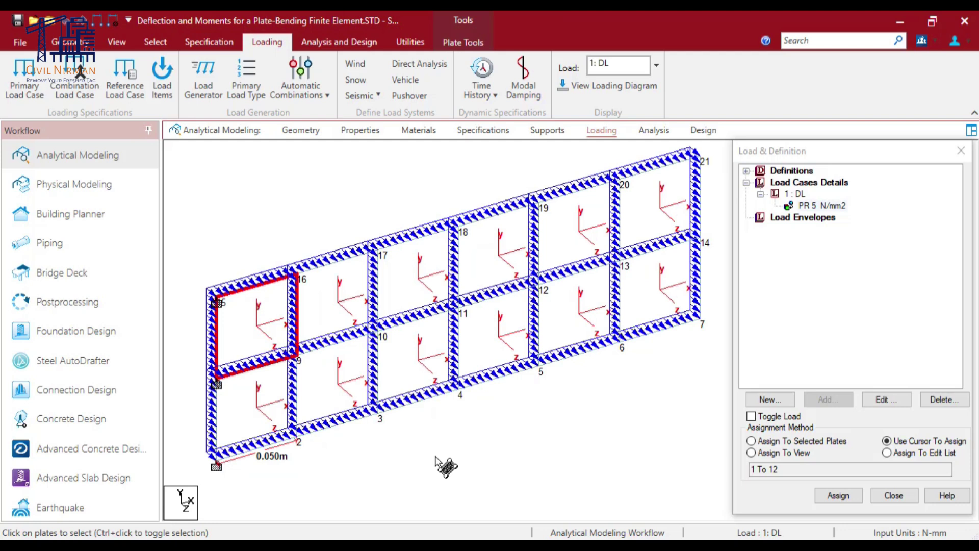
click(412, 463)
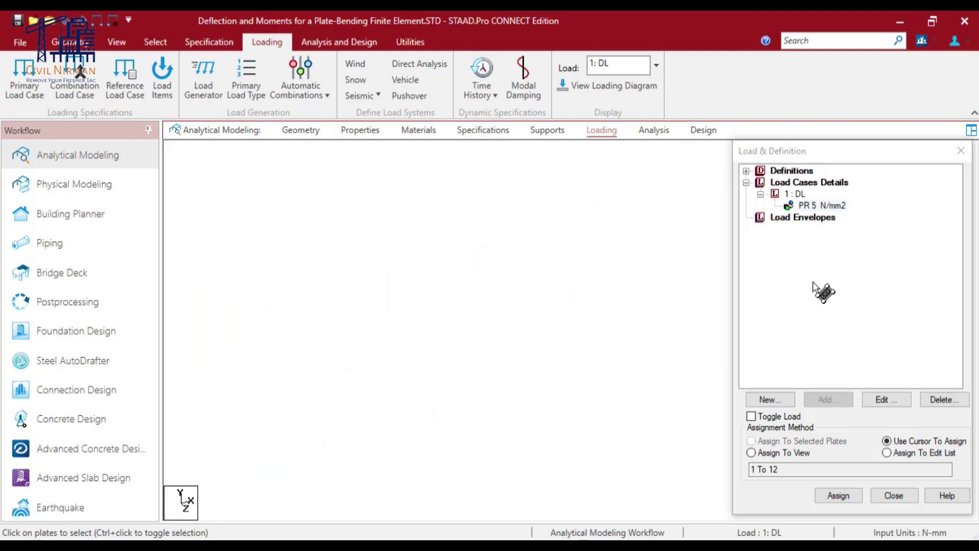
double_click(817, 205)
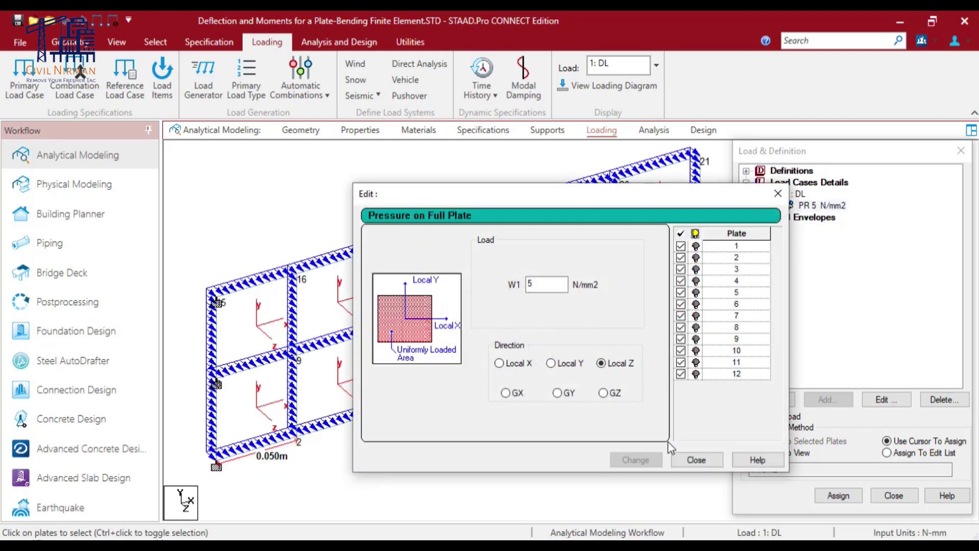
click(695, 459)
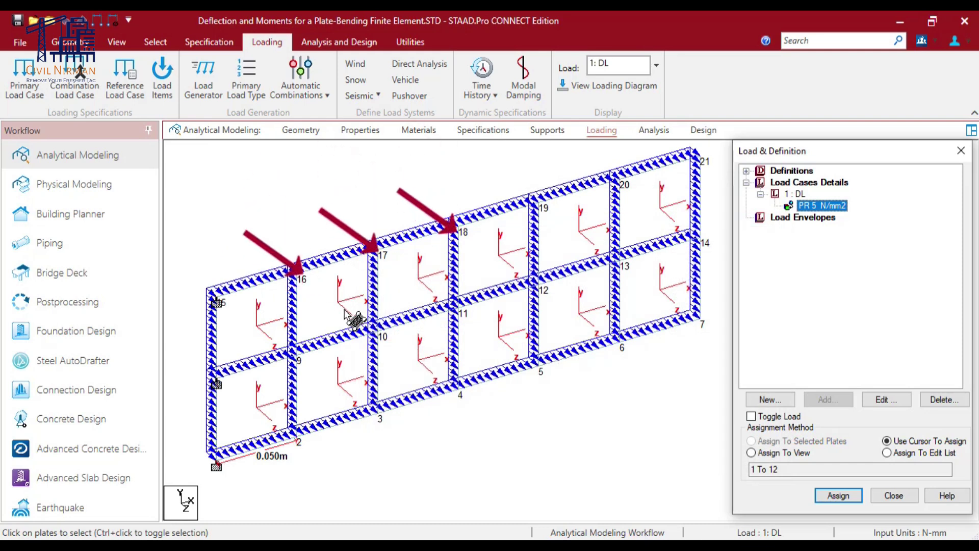
Step: View the plate model as a 3D rendering, then close the rendered view
scroll(457, 401, down, 2)
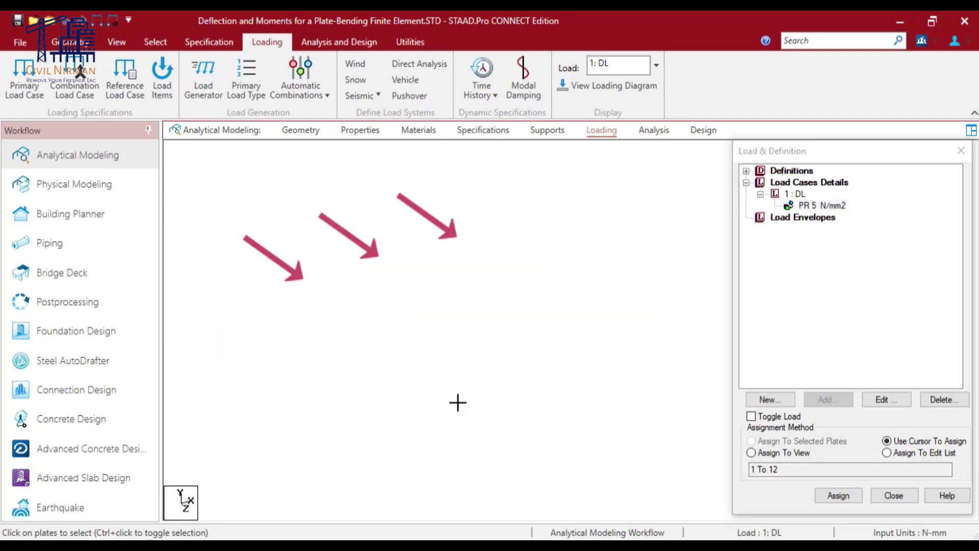
click(297, 130)
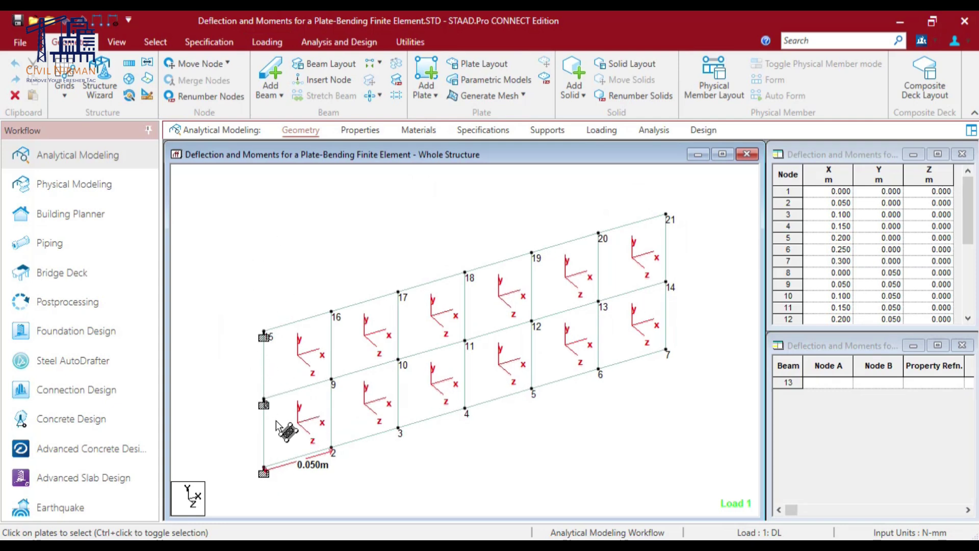
scroll(262, 266, down, 1)
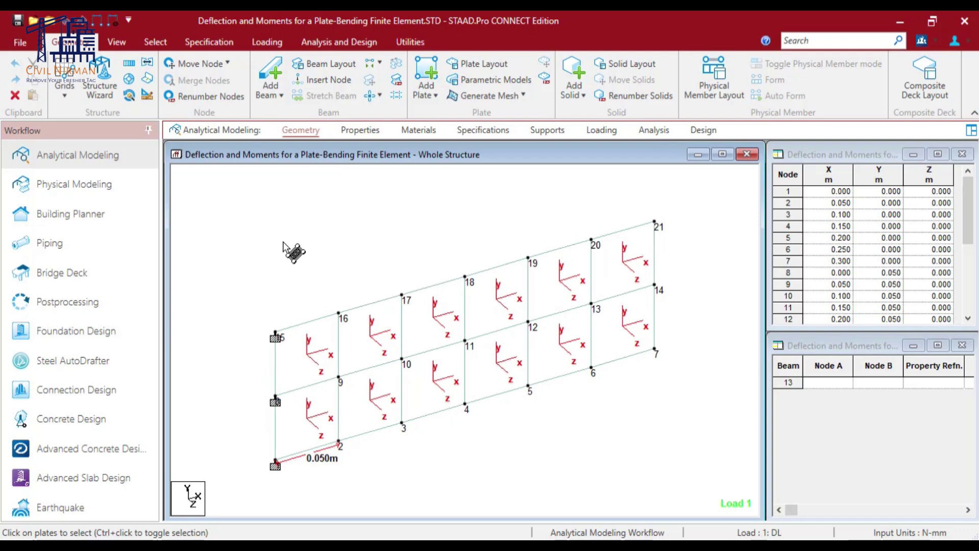
click(116, 42)
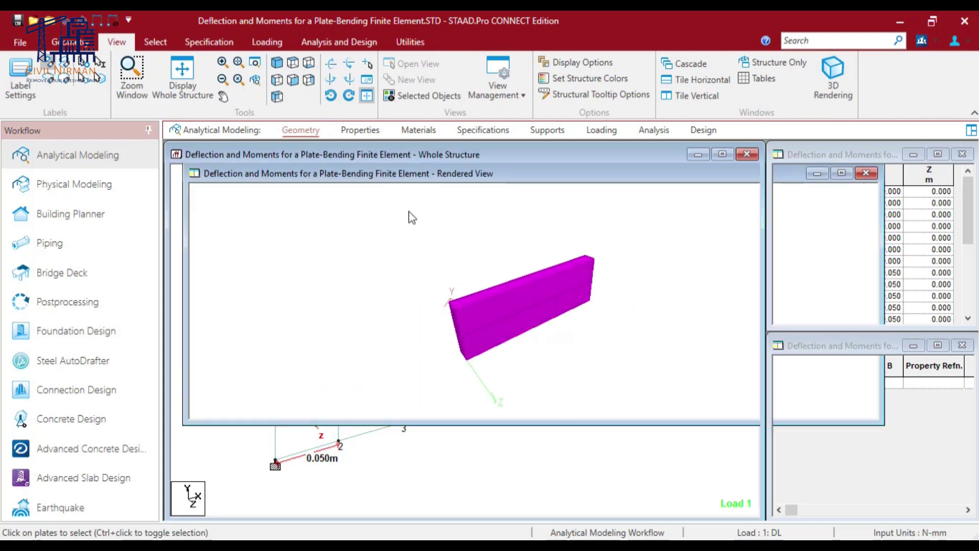
click(866, 174)
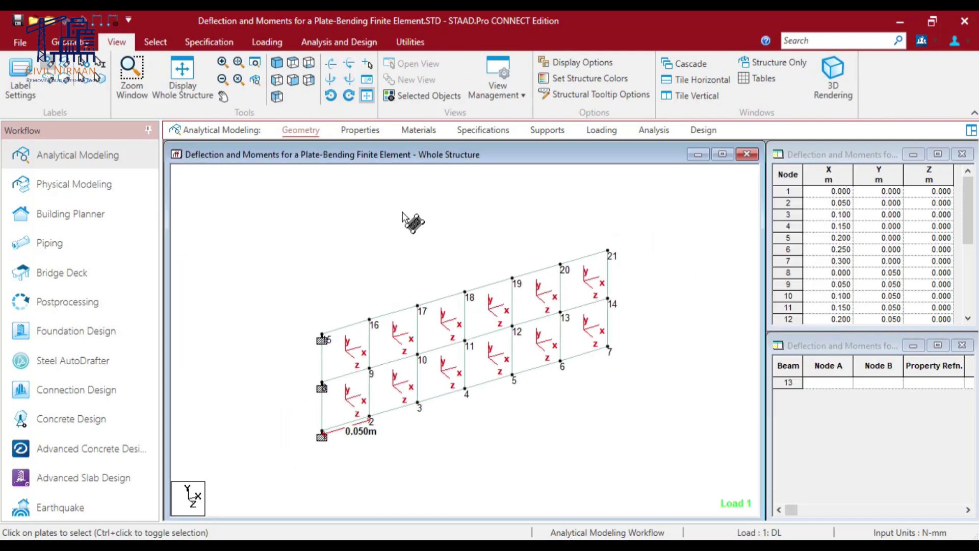
Step: Step through the Loading and Analysis pages back to Geometry with its node table
click(608, 134)
click(656, 131)
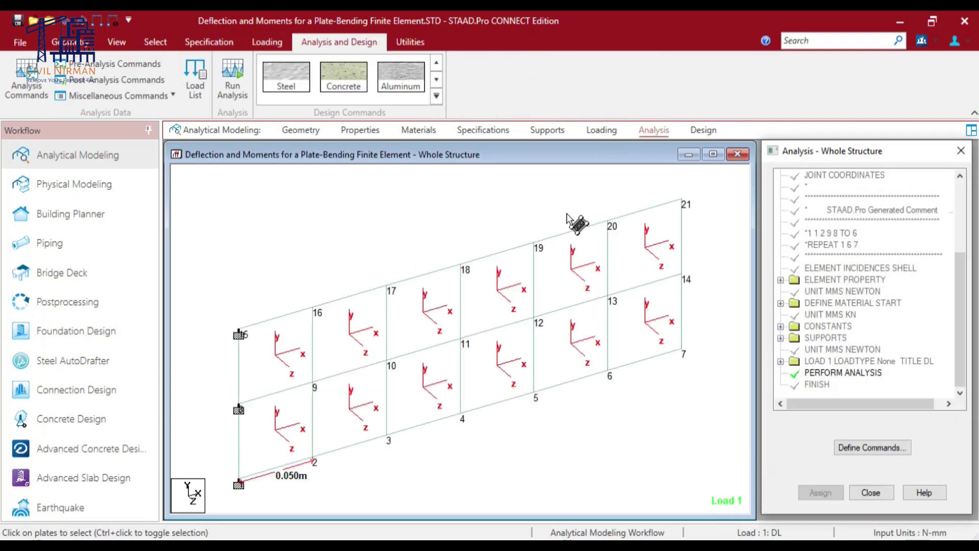
scroll(351, 237, down, 1)
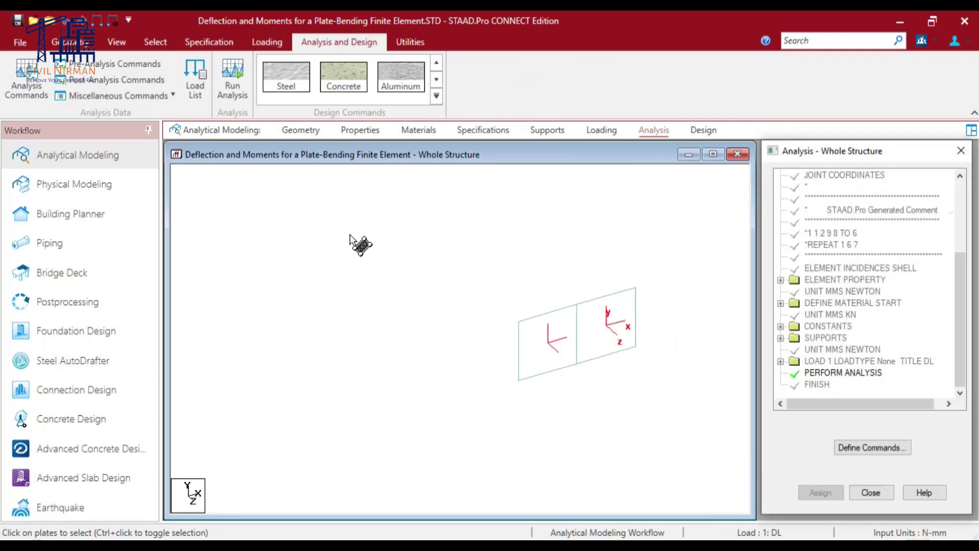
click(301, 132)
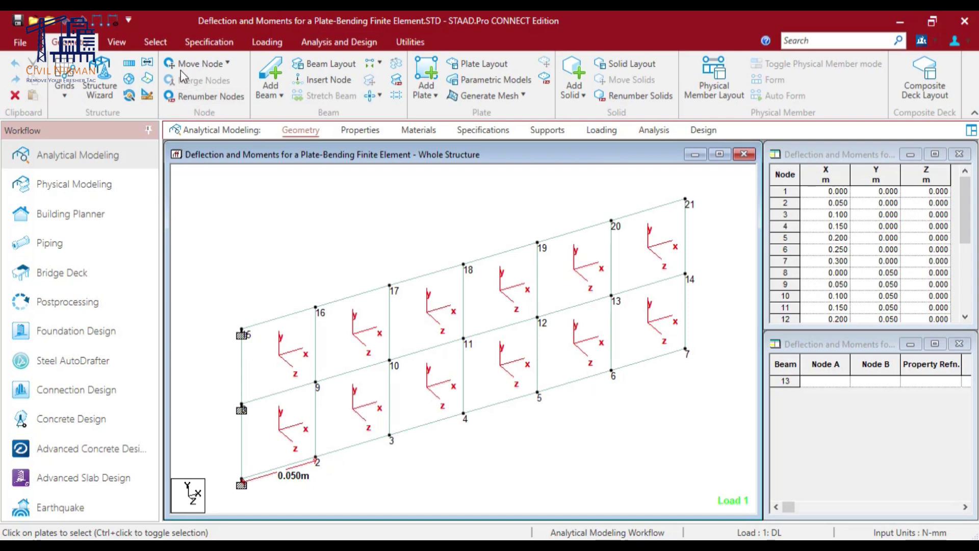
Step: Dimension the plate's 0.300m length (nodes 15–21) and 0.100m height (nodes 21–7)
click(112, 21)
click(242, 331)
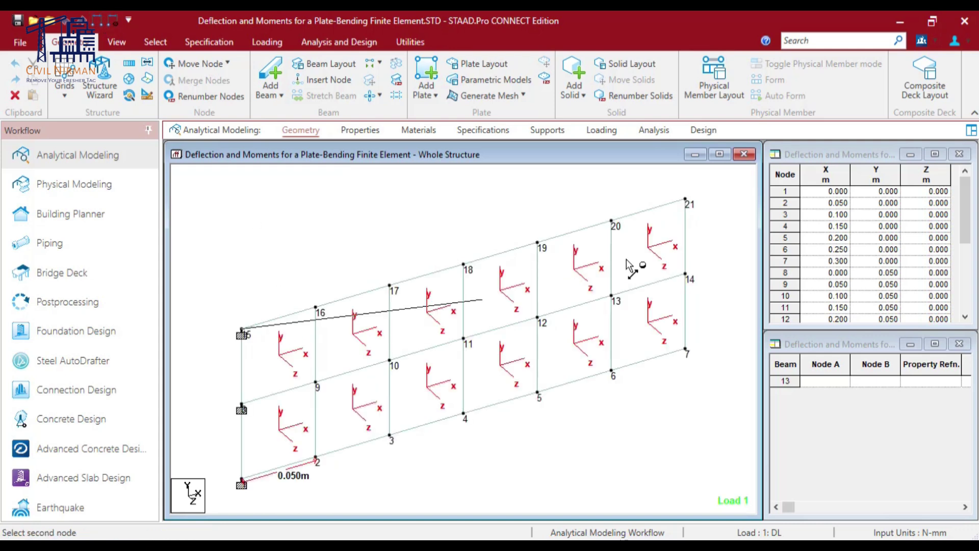
click(686, 200)
click(686, 351)
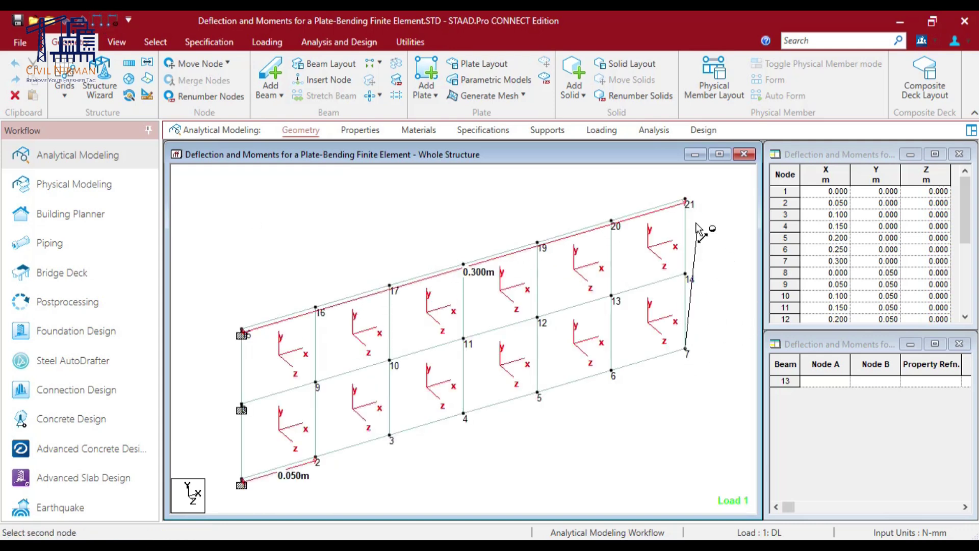
click(686, 200)
Step: Run the analysis, completing with 0 errors and 0 warnings
key(Escape)
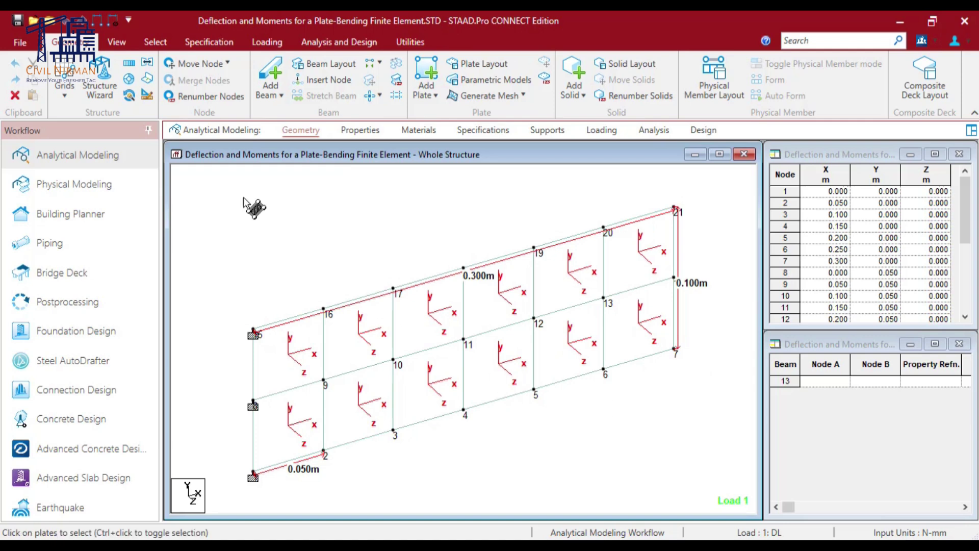
click(333, 40)
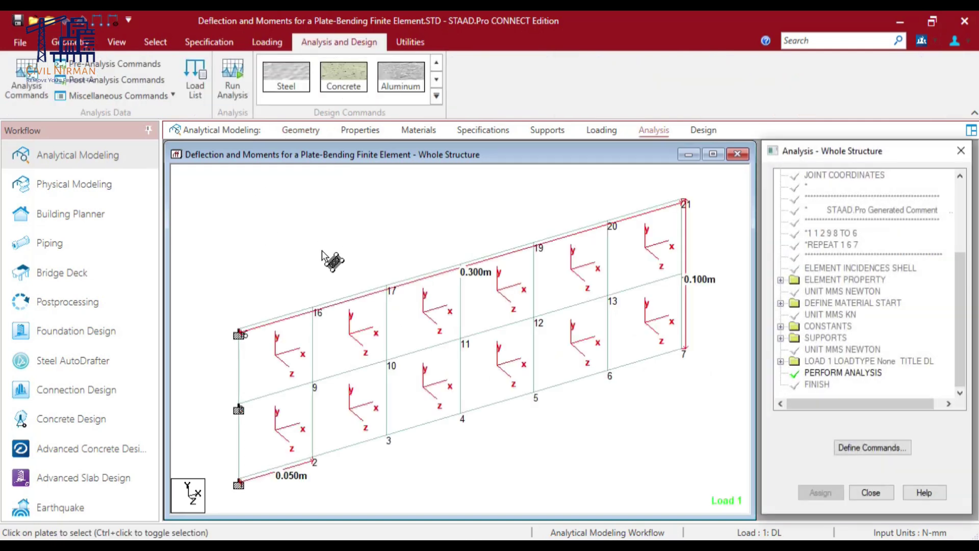
click(238, 89)
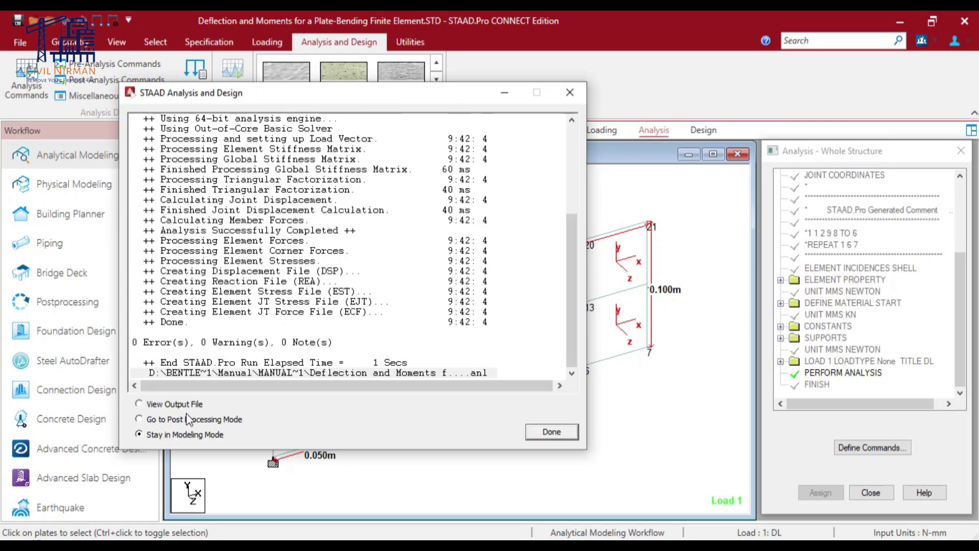
Step: Enter post-processing and view the displacement summary: maximum Z 18.159 mm at node 14
click(189, 419)
click(553, 433)
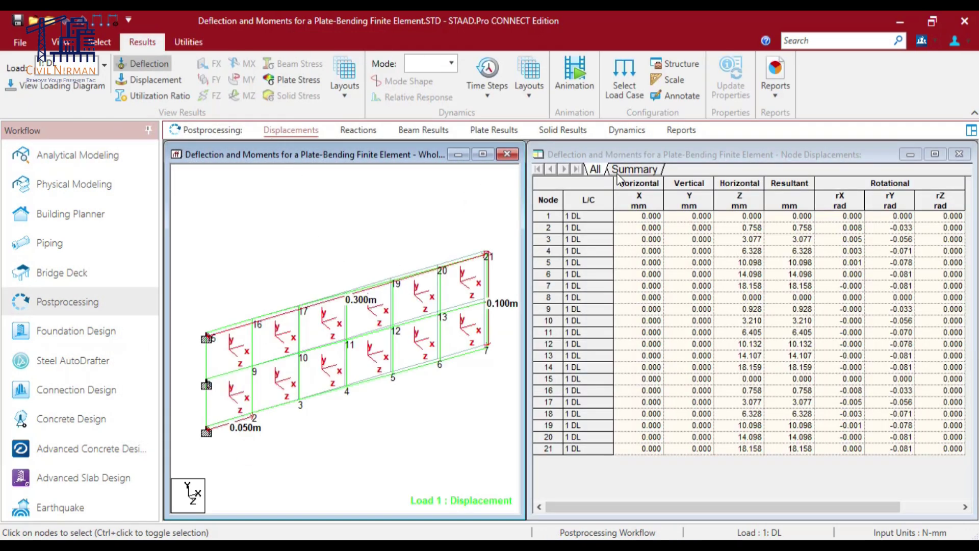
click(633, 170)
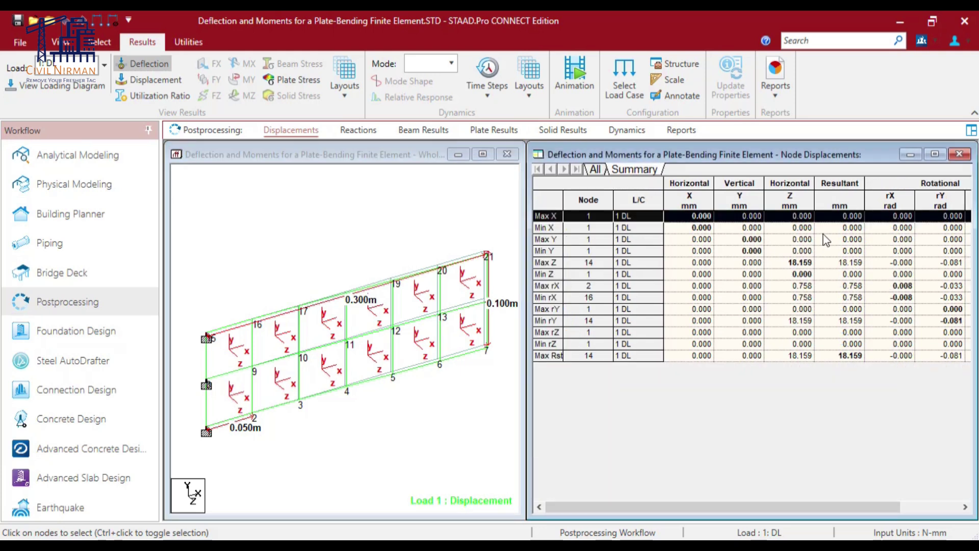
click(482, 155)
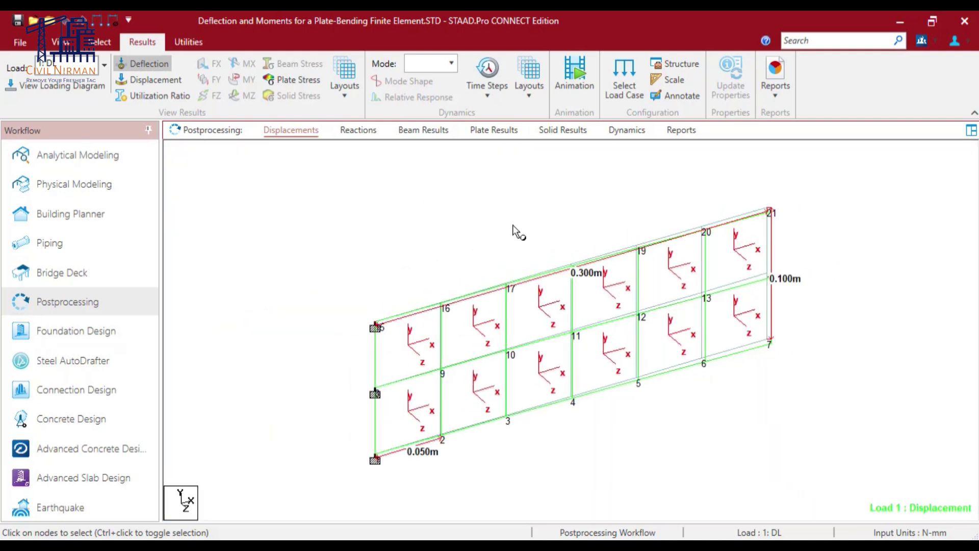
mouse_move(513, 230)
middle_down()
mouse_move(452, 242)
mouse_move(437, 236)
middle_up()
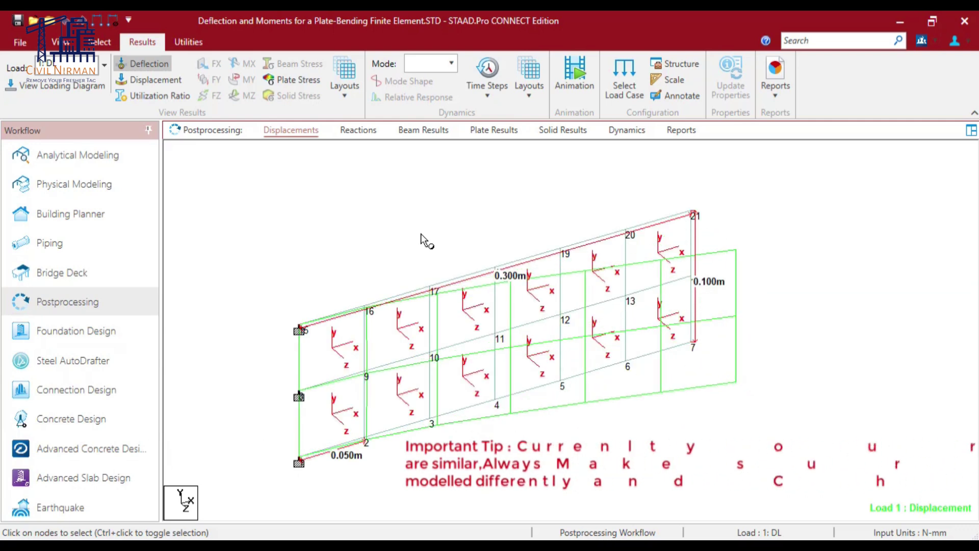
scroll(382, 199, down, 1)
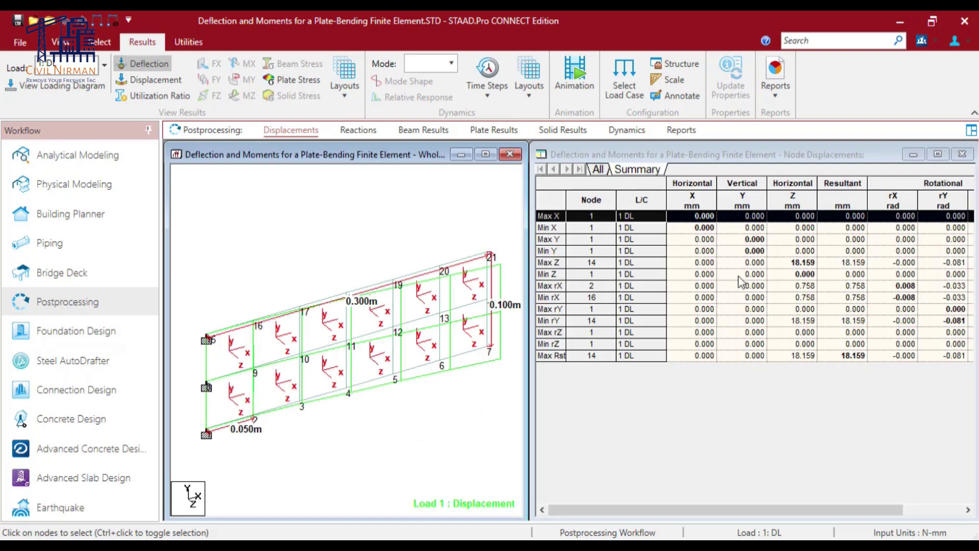
Step: Highlight the Max Z row, maximize the model view, and turn off the deflected shape
click(549, 262)
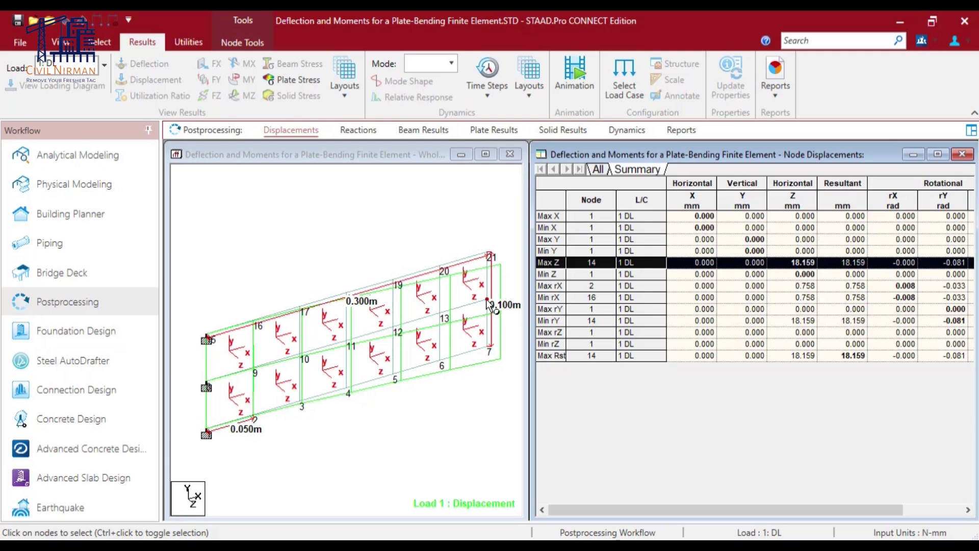
click(373, 206)
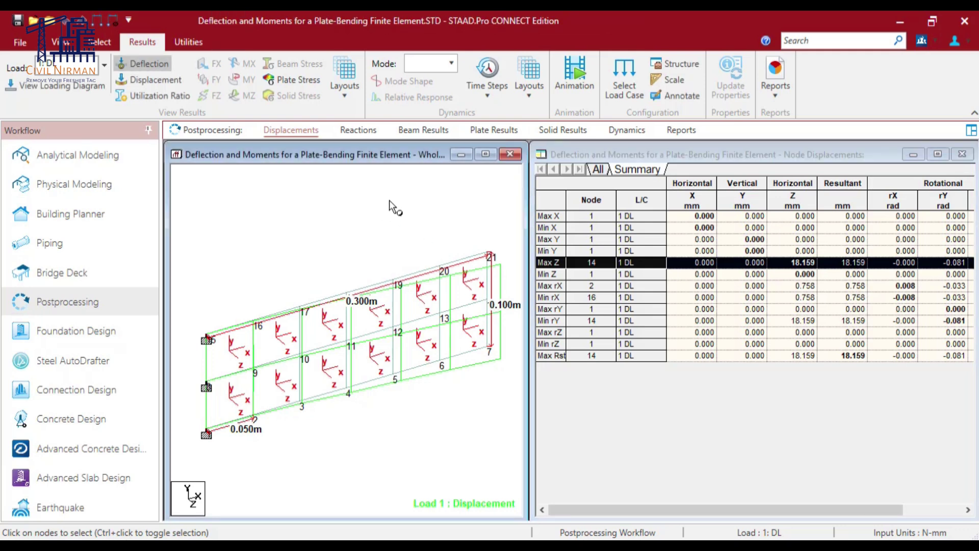
click(496, 154)
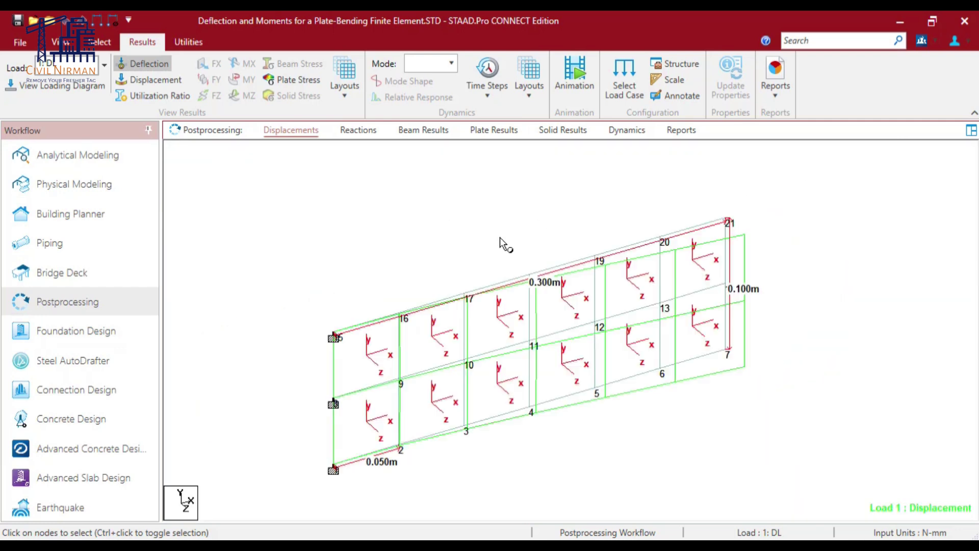
middle_drag(431, 234, 356, 223)
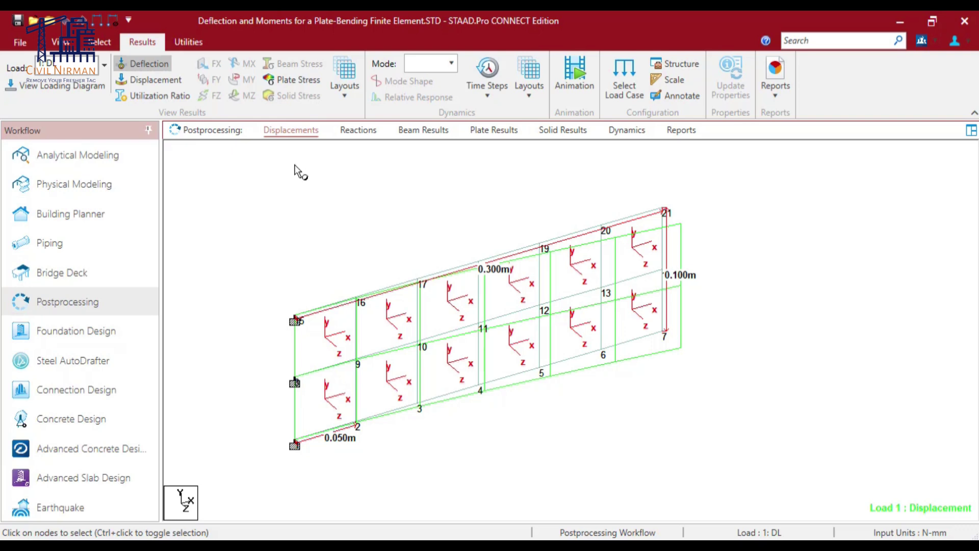
click(140, 63)
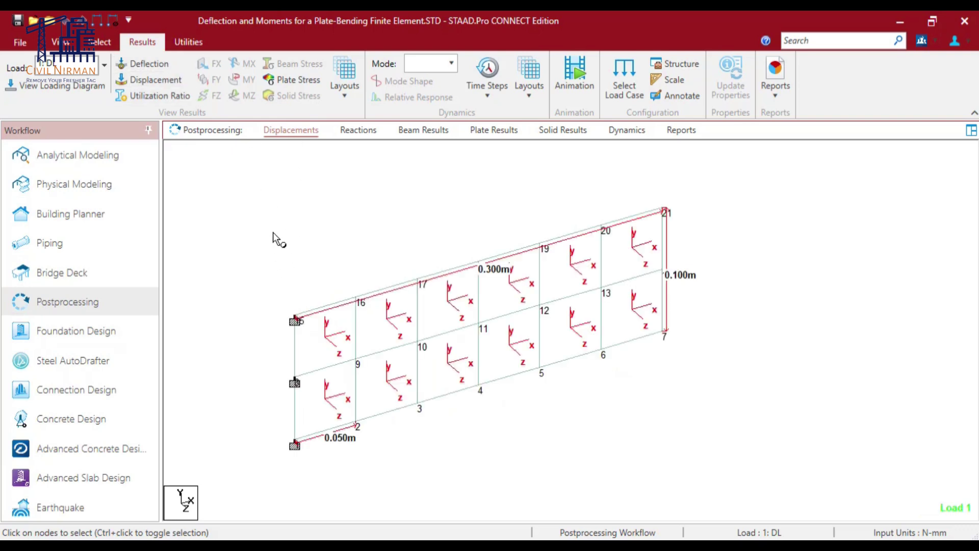
drag(271, 170, 304, 498)
scroll(311, 214, down, 2)
Step: Label the support reactions at nodes 1, 8 and 15 on a maximized whole-structure view
click(355, 130)
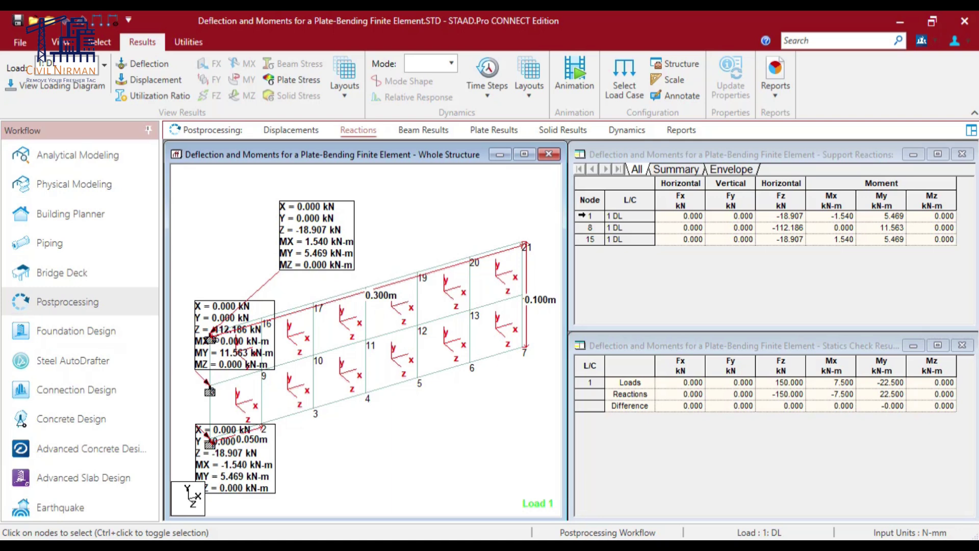
click(582, 215)
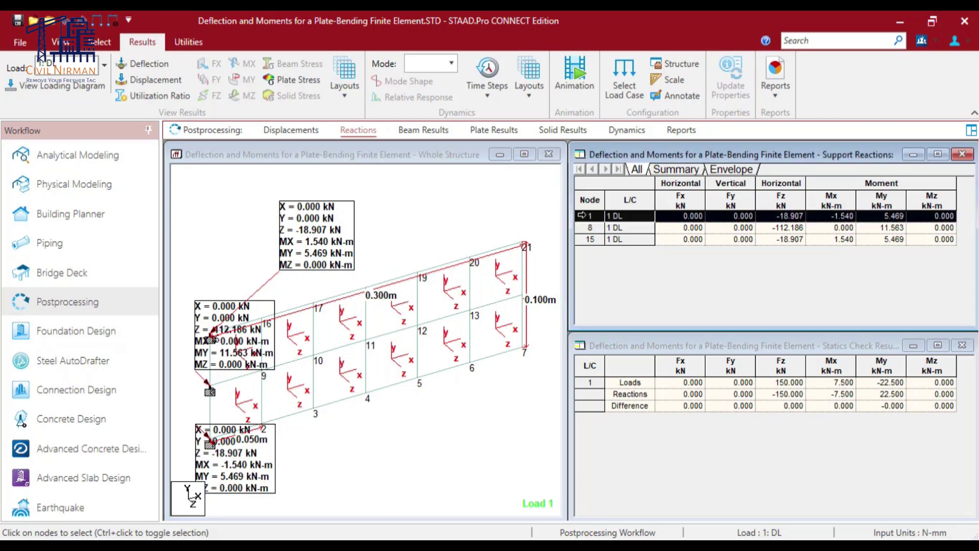
click(584, 228)
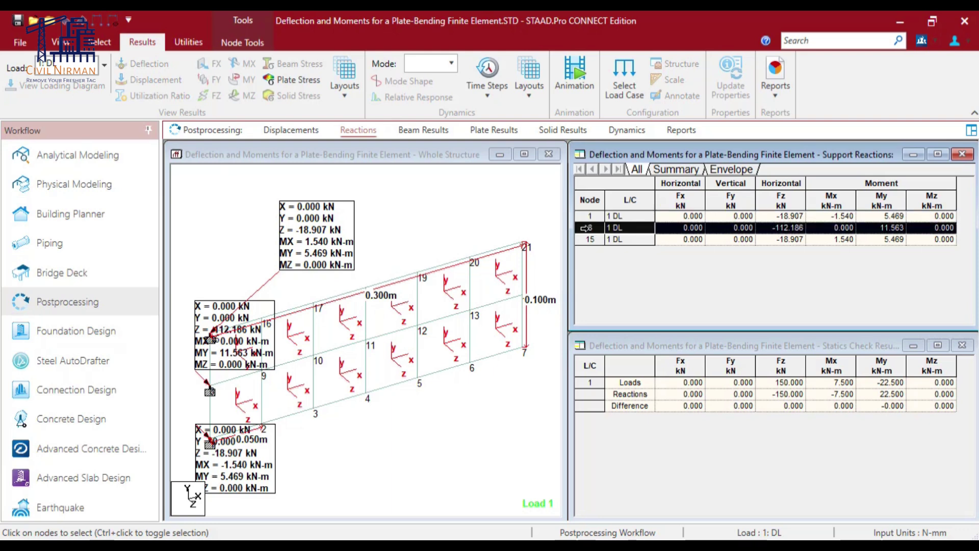
click(585, 240)
click(524, 153)
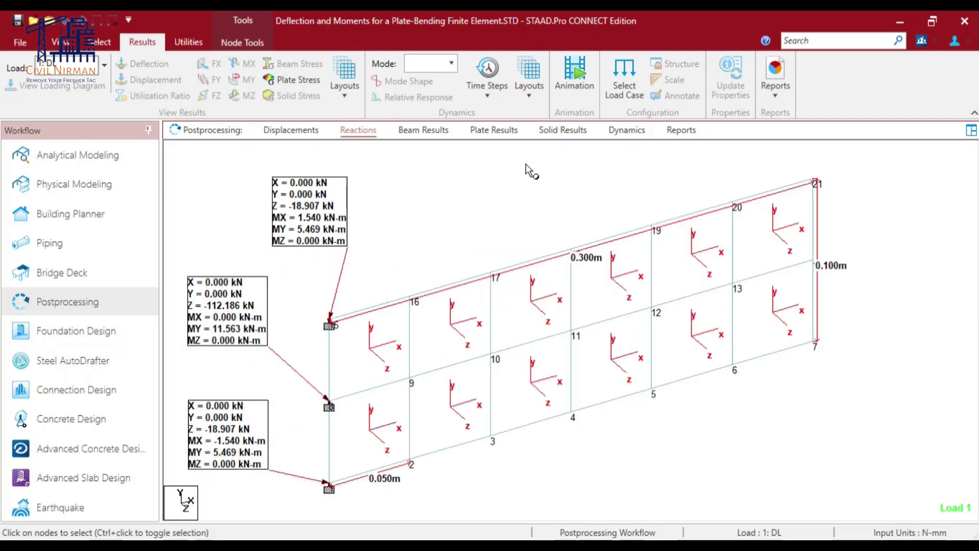
Step: With the Text cursor, drag the three reaction labels beside their supports
click(100, 42)
click(219, 61)
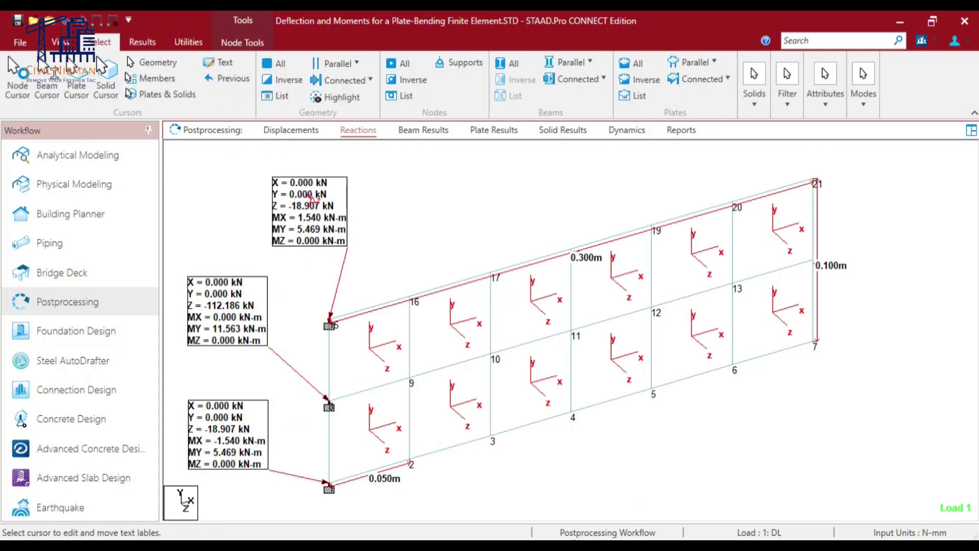
drag(308, 199, 243, 198)
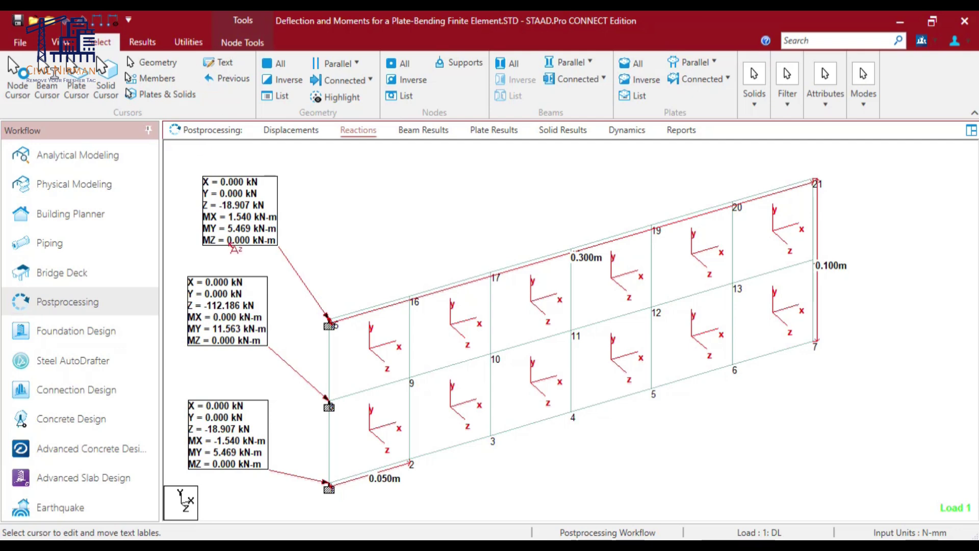
drag(236, 330, 253, 346)
drag(239, 436, 272, 479)
drag(250, 333, 258, 389)
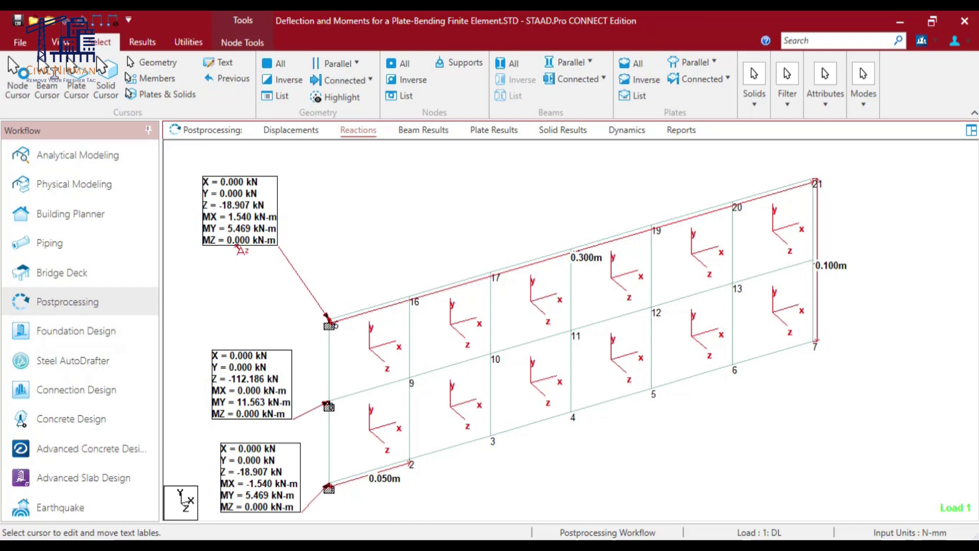
drag(236, 244, 258, 301)
drag(263, 393, 275, 393)
drag(274, 465, 280, 461)
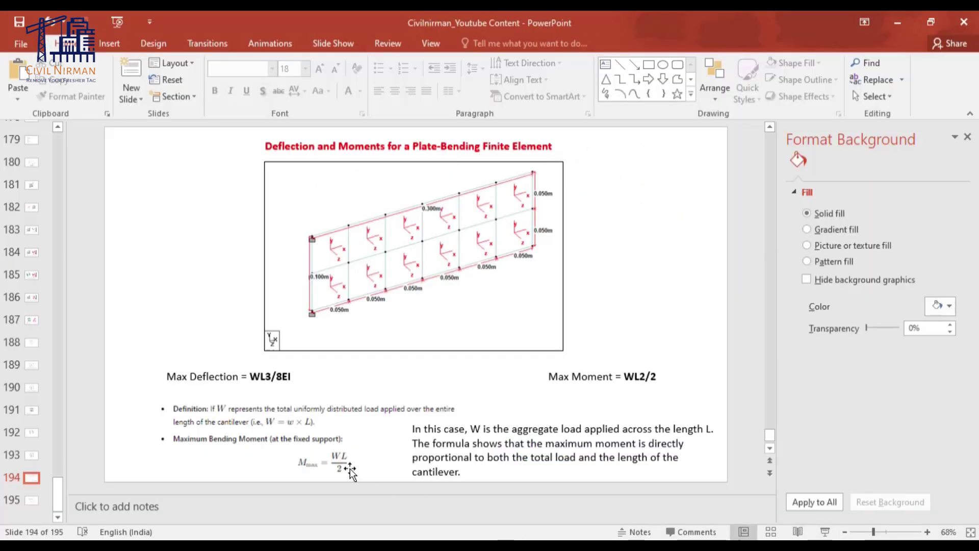
Step: End the PowerPoint slide show and deselect the Max Moment = WL2/2 formula picture
click(350, 469)
click(400, 378)
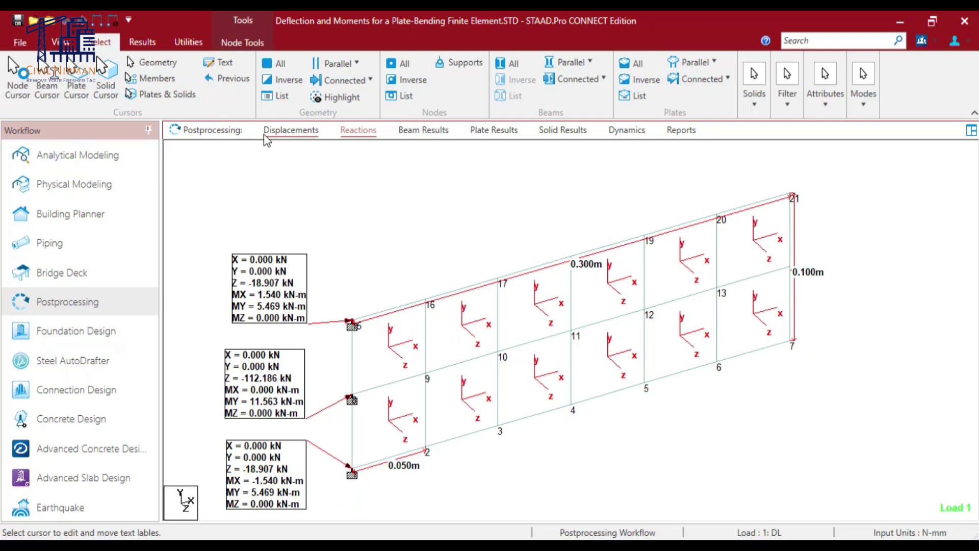
Step: Check the displacement summary for the 18.159 mm maximum Z deflection at tip node 14
click(265, 131)
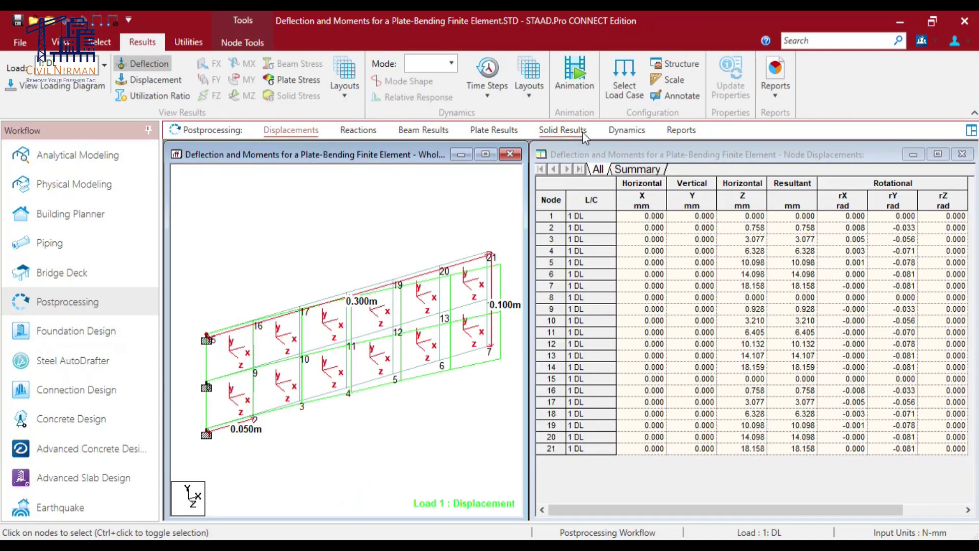
click(652, 170)
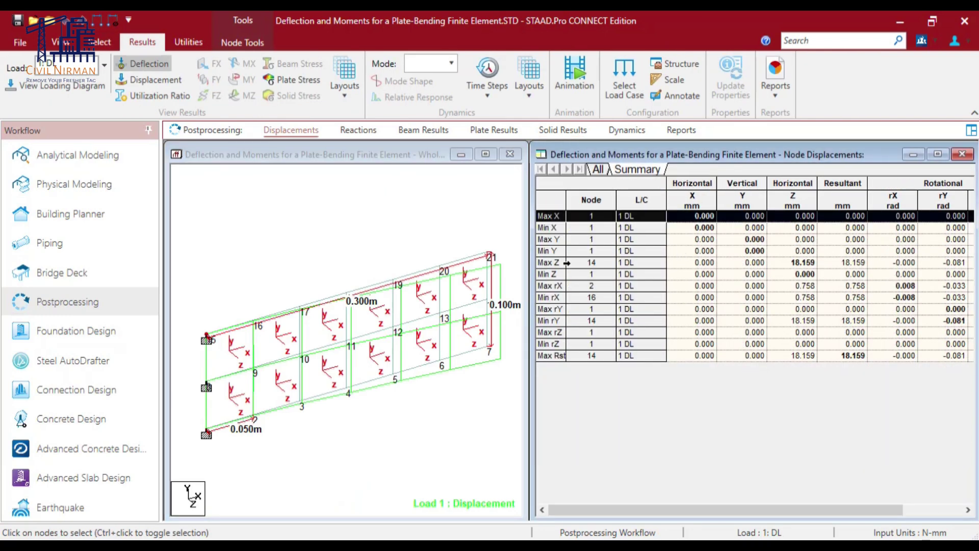
click(557, 261)
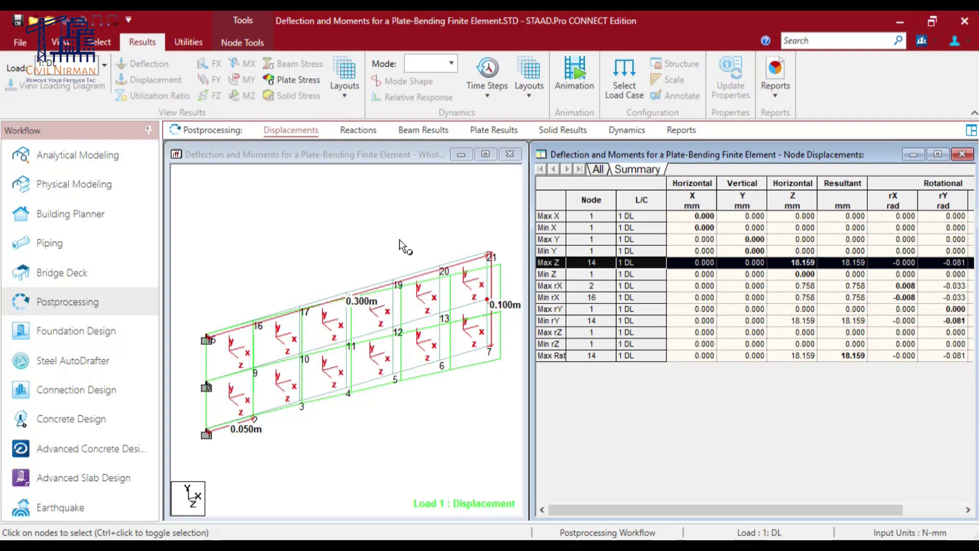
click(326, 221)
click(487, 300)
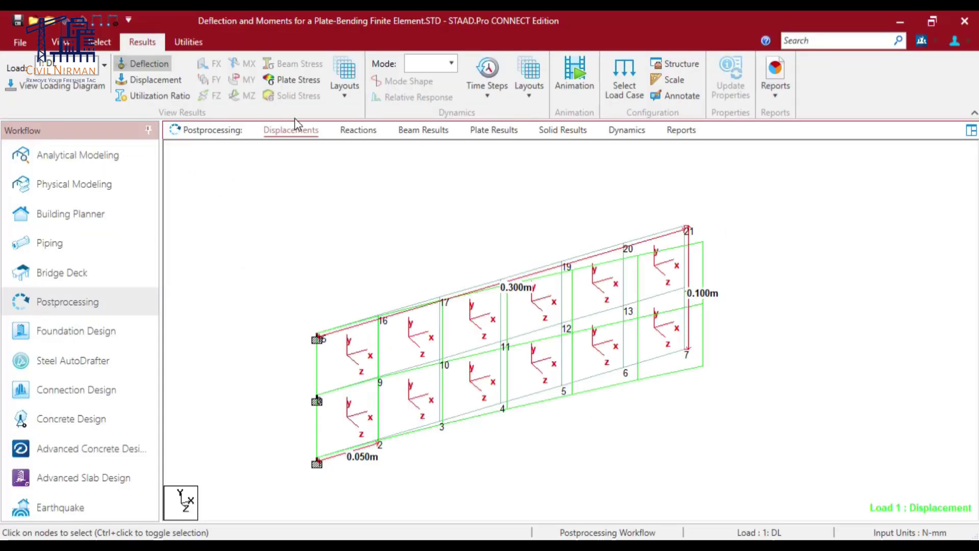
Step: List support reactions for nodes 1, 8 and 15, showing My 5.469, 11.563 and 5.469 kN-m
click(356, 131)
click(673, 173)
click(637, 170)
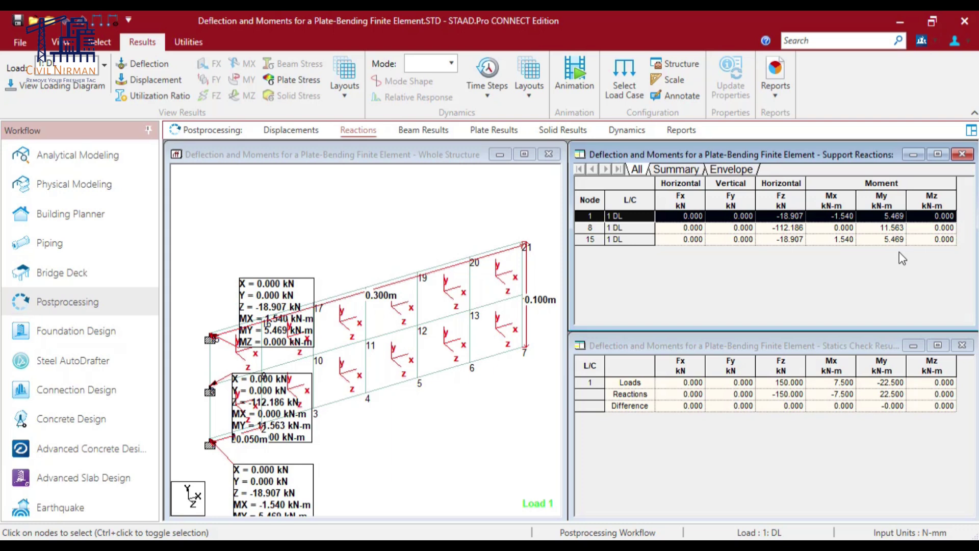
key(ctrl+Tab)
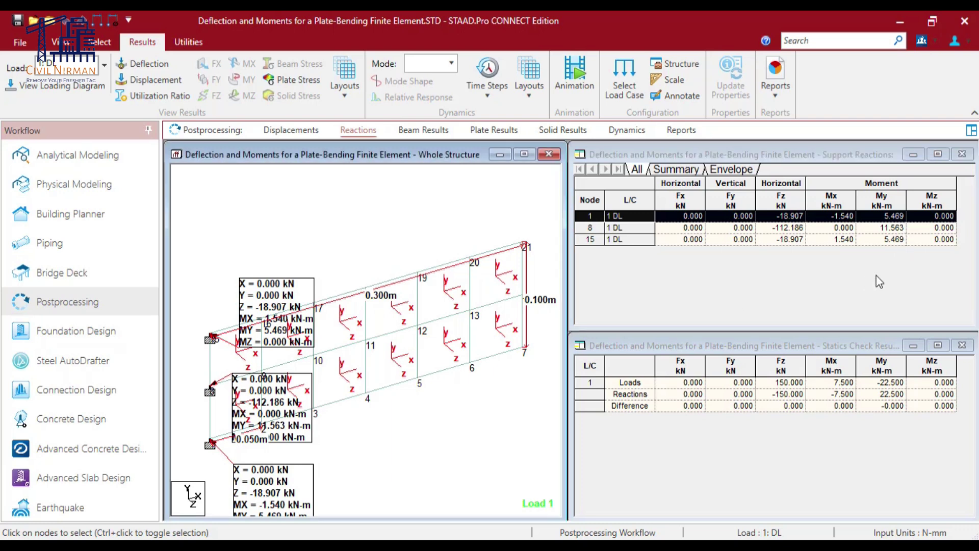